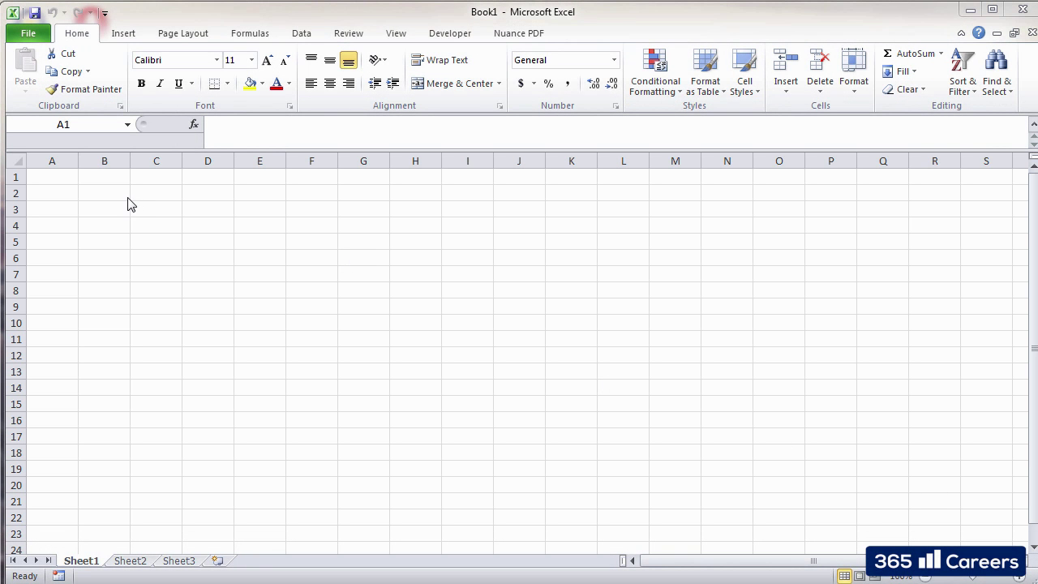
Step: Starting from cell A1, move across row 1 to the worksheet's last column
left_click(71, 175)
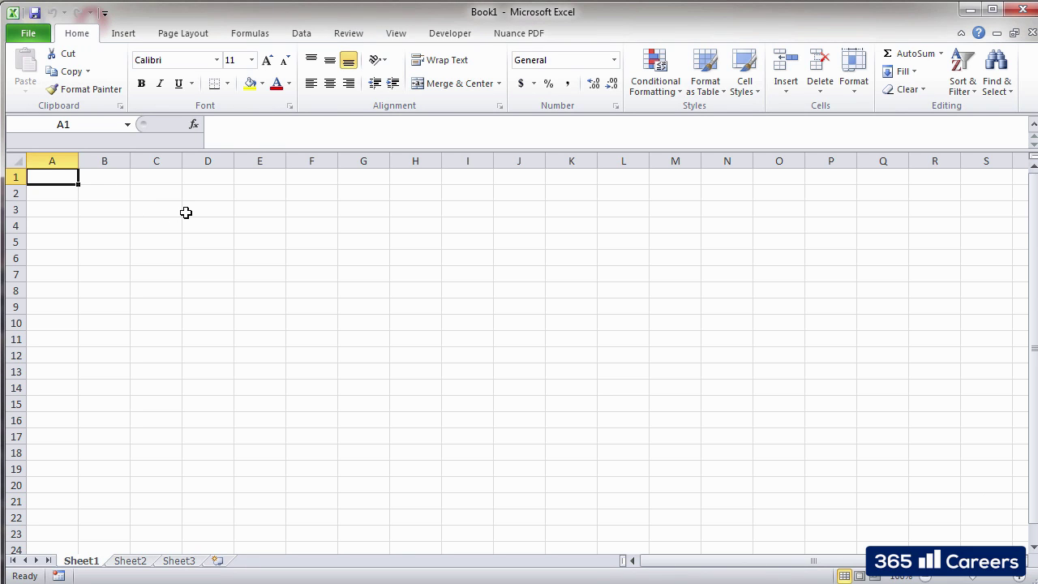
key("Right")
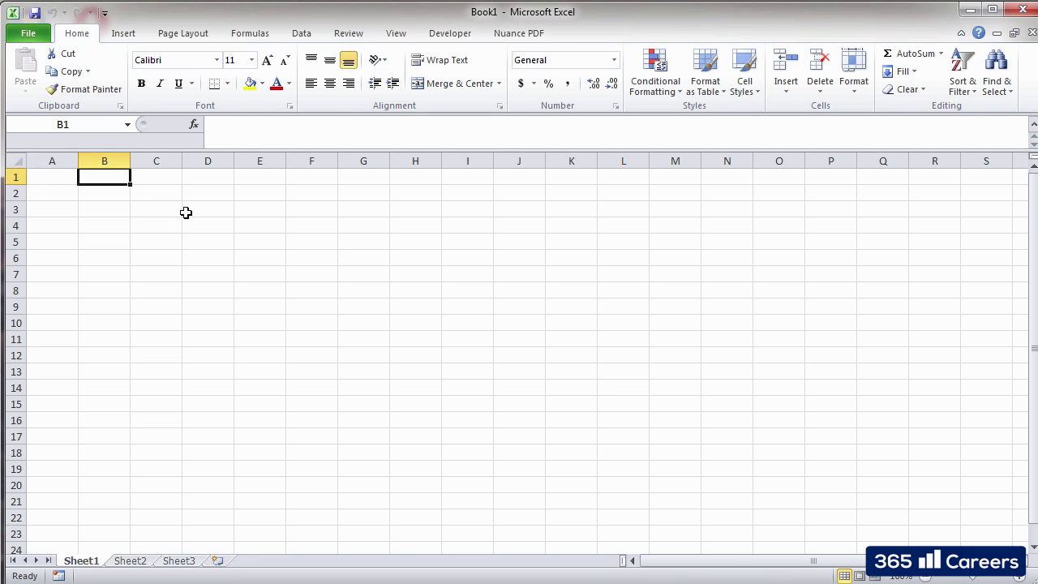
key("Right")
key("Right")
key("Right")
key("Right")
key("Right")
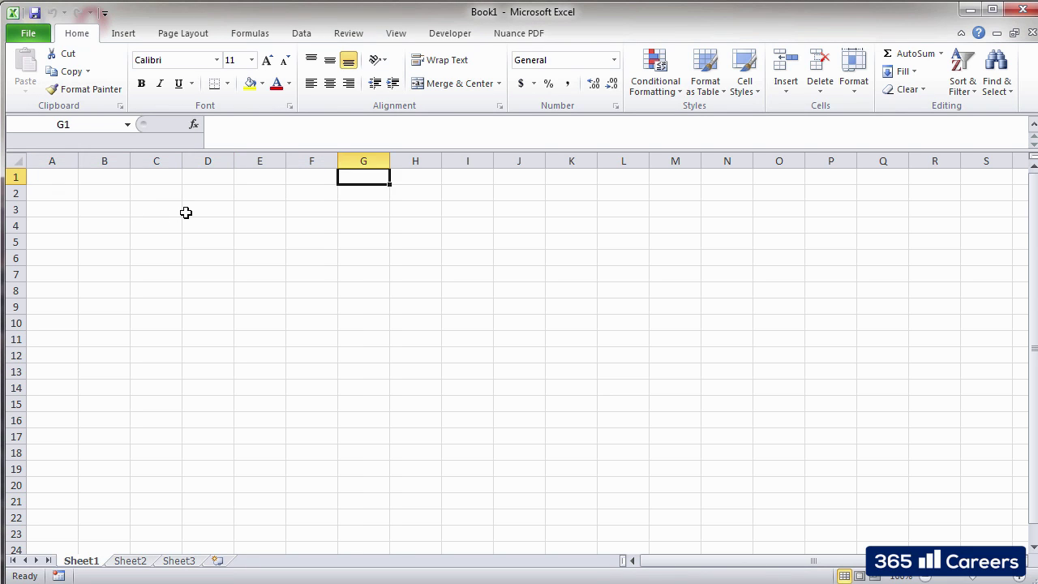
key("Right")
key("Right")
key("Right")
key("ctrl+Right")
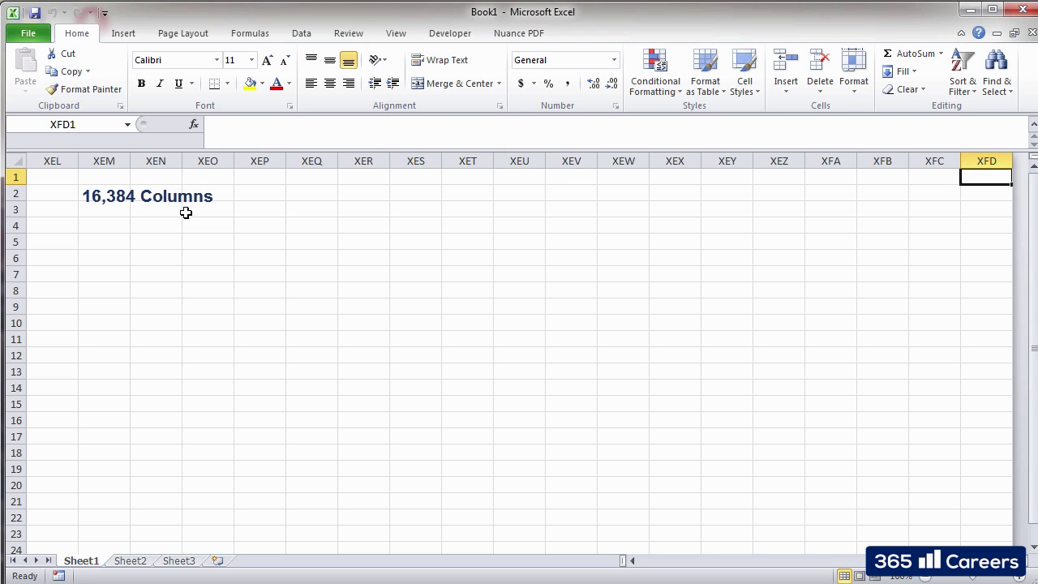
Step: Go back along row 1 from the last column to cell A1
key("Left")
key("Left")
key("Left")
key("Left")
key("Left")
key("Left")
key("Left")
key("Left")
key("Left")
key("Left")
key("Left")
key("Left")
key("Left")
key("Left")
key("Left")
key("Left")
key("Left")
key("Left")
key("Left")
key("Left")
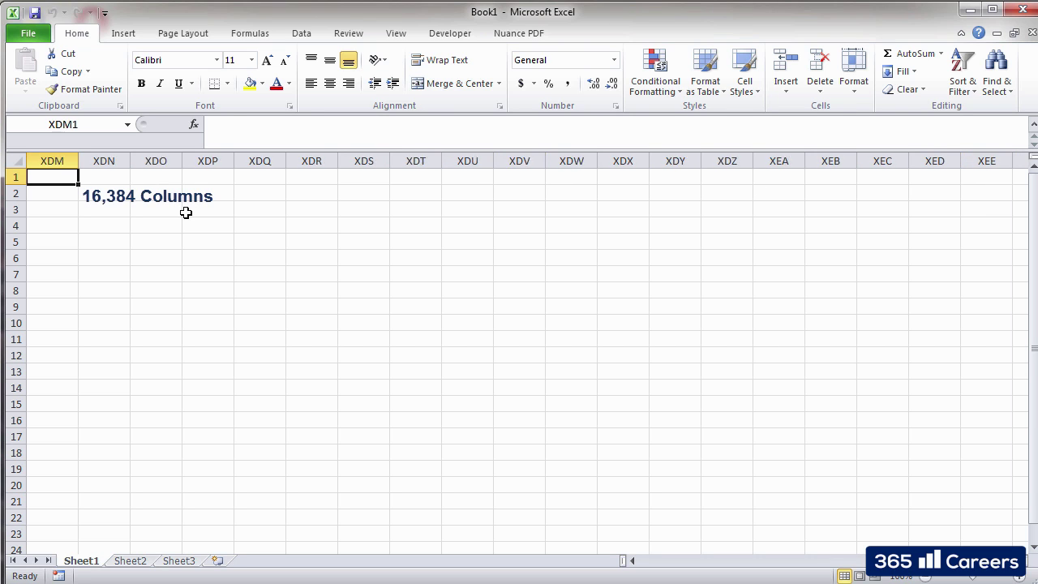
key("Left")
key("Left")
key("Left")
key("Left")
key("Left")
key("ctrl+Left")
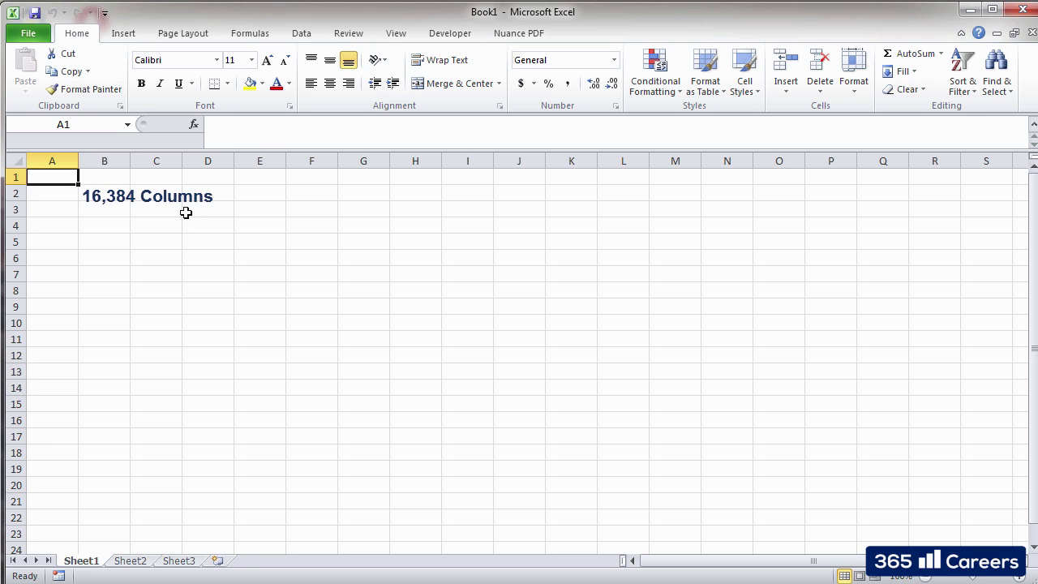
Step: Go down column A to the worksheet's last row and return to cell A1
key("Down")
key("Down")
key("Down")
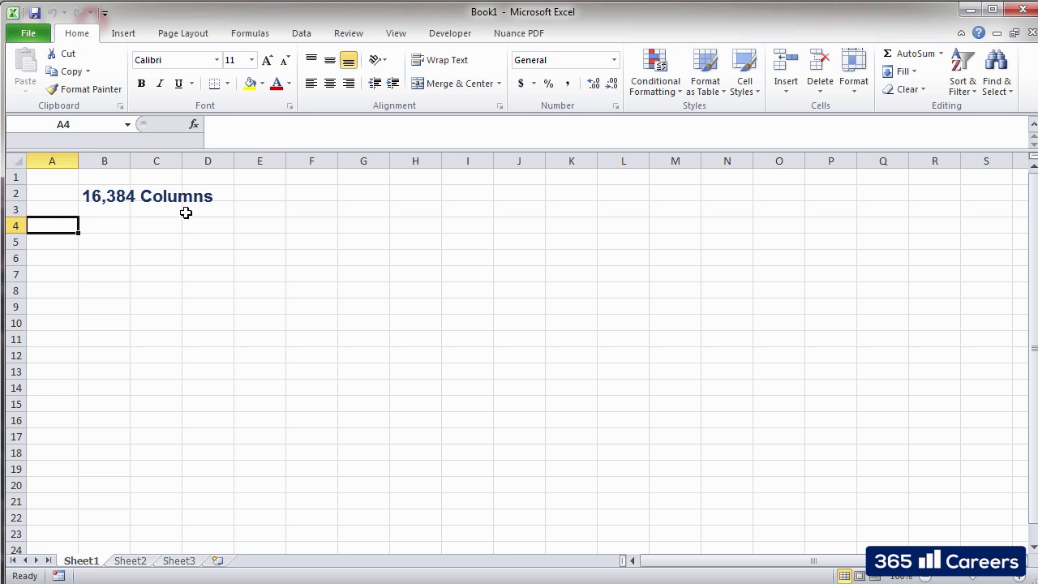
key("ctrl+Down")
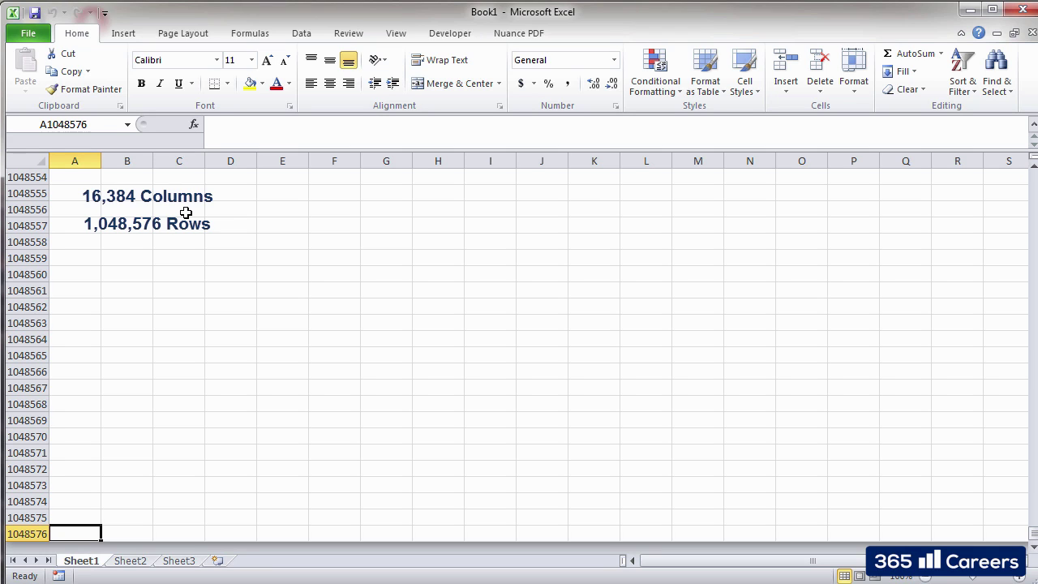
key("ctrl+Home")
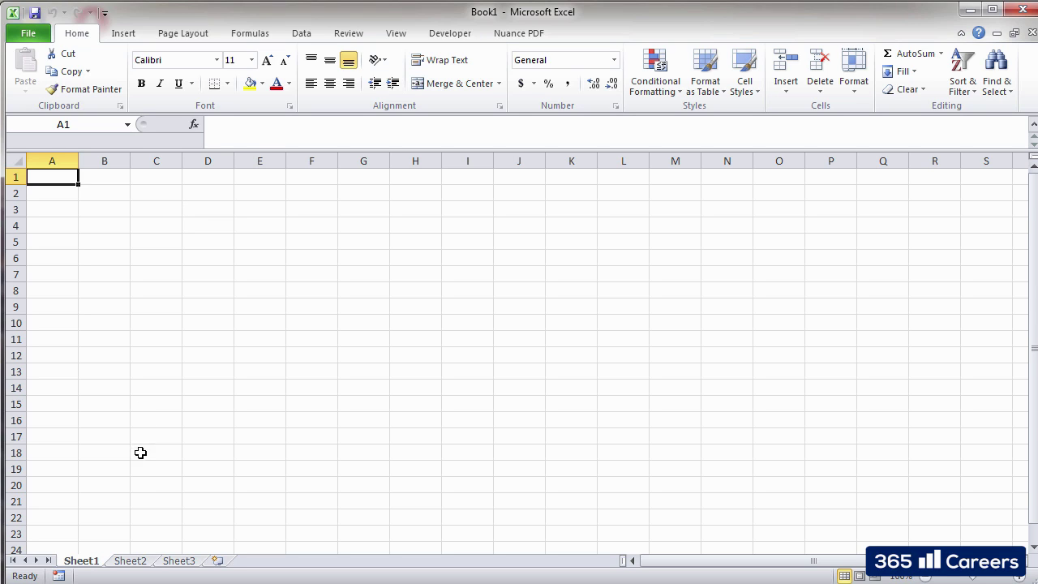
Step: Insert a new blank worksheet in front of Sheet1
right_click(101, 563)
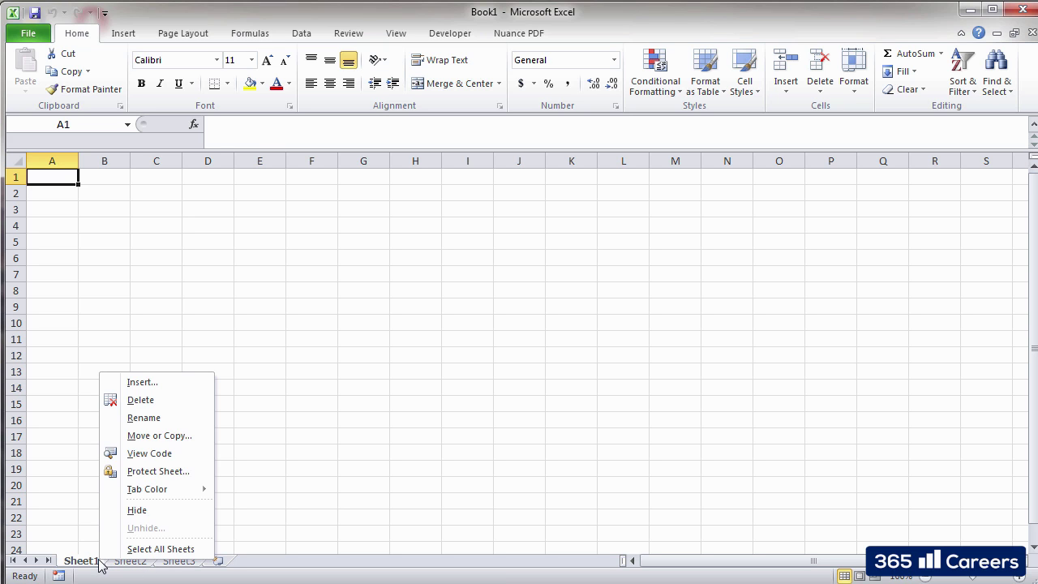
left_click(150, 388)
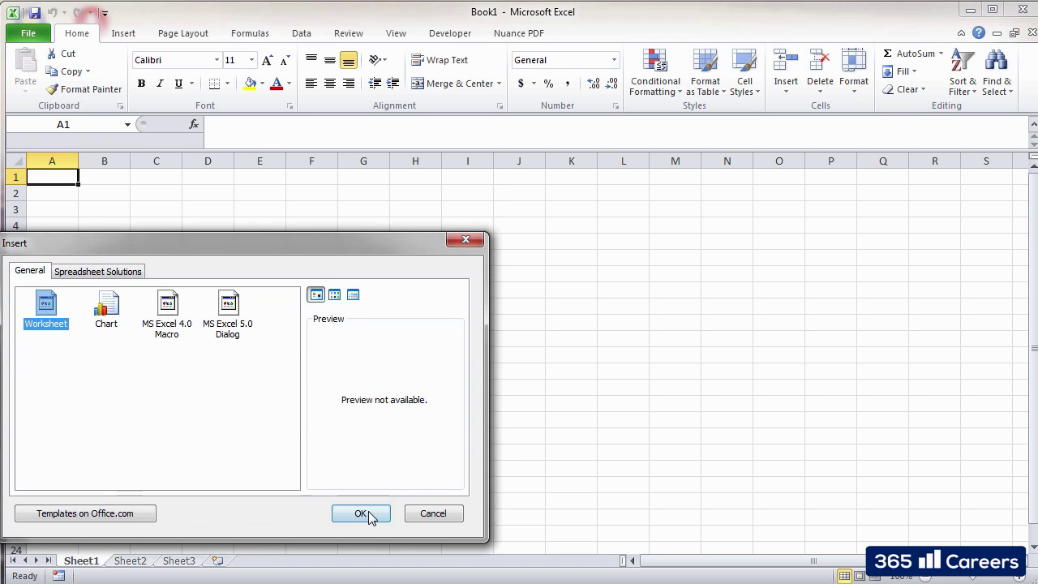
left_click(361, 513)
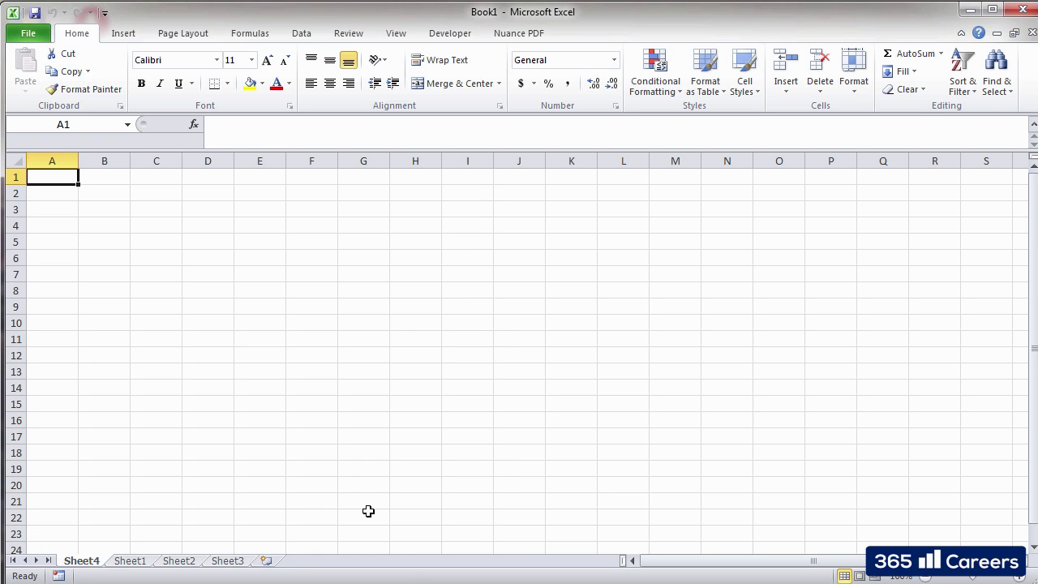
left_click(293, 496)
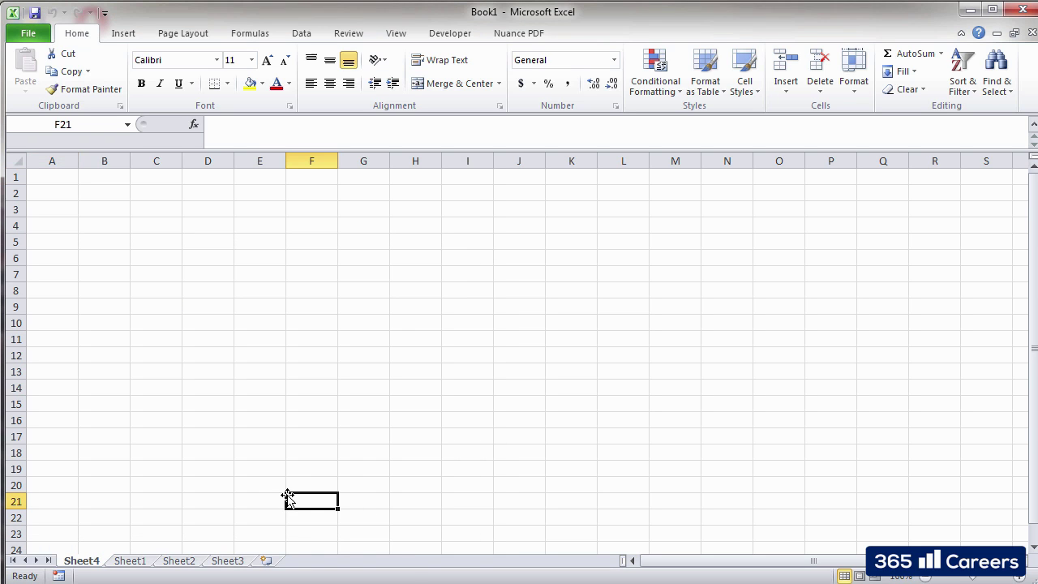
Step: Move Sheet1 in front of Sheet4 and delete Sheet1 from the workbook
left_click(144, 562)
left_click_drag(97, 545, 97, 544)
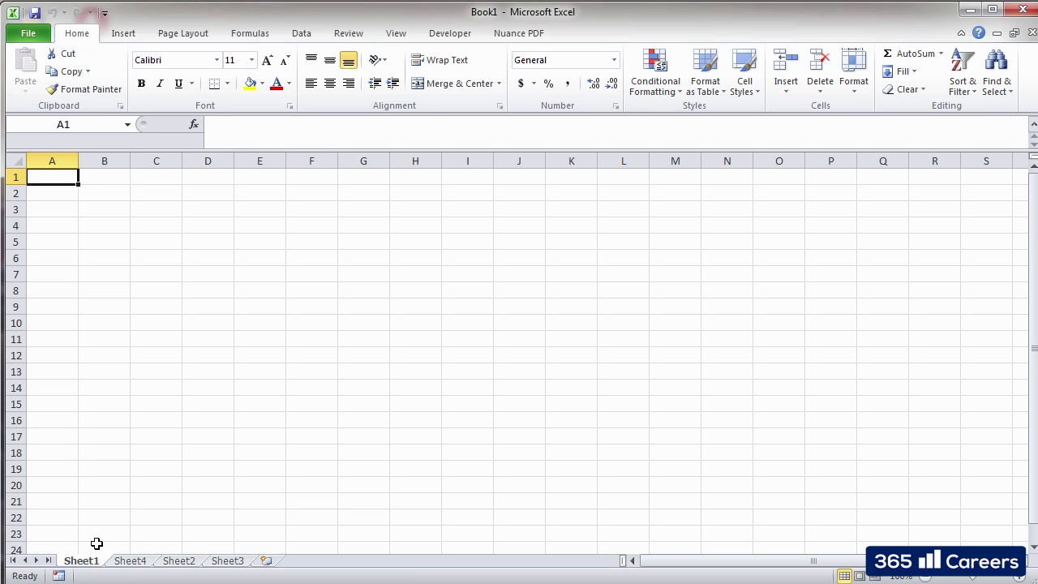
right_click(94, 562)
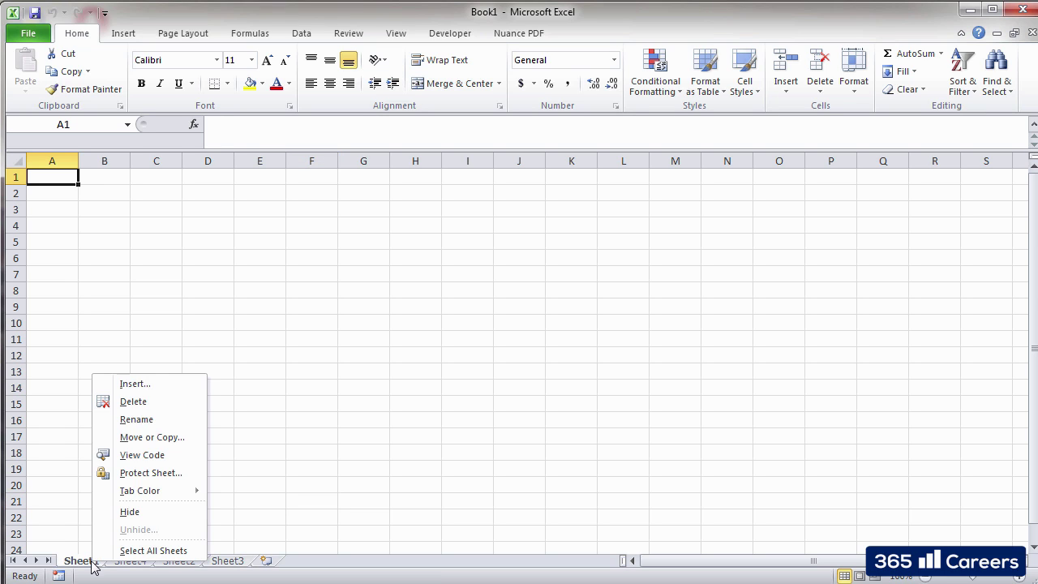
left_click(158, 411)
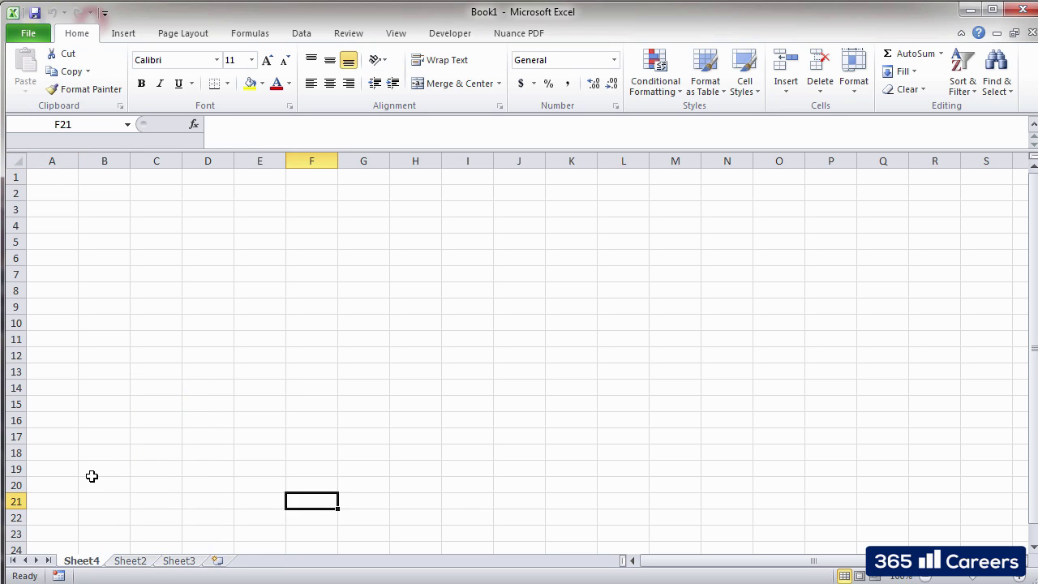
Step: Switch to Sheet2 and review its available sheet commands without choosing any
left_click(144, 560)
right_click(143, 562)
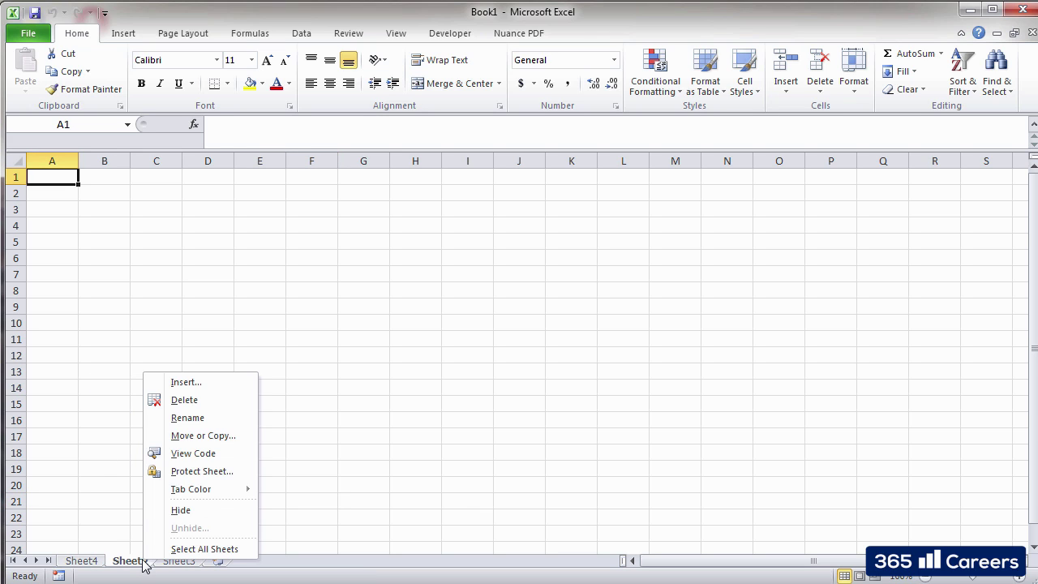
left_click(139, 558)
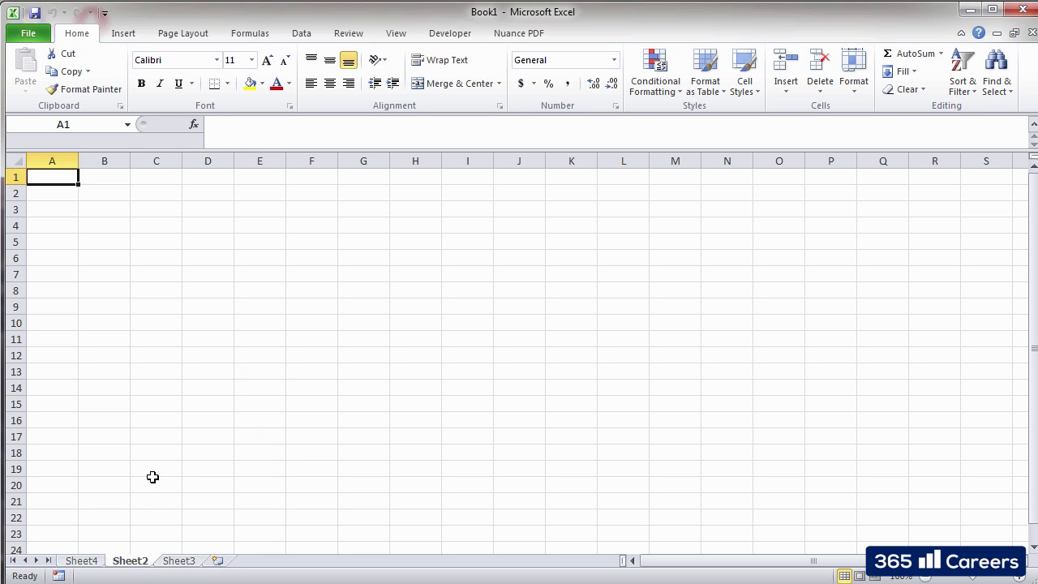
Step: Select cell E7, return to cell A1 and open A1 for editing
left_click(275, 274)
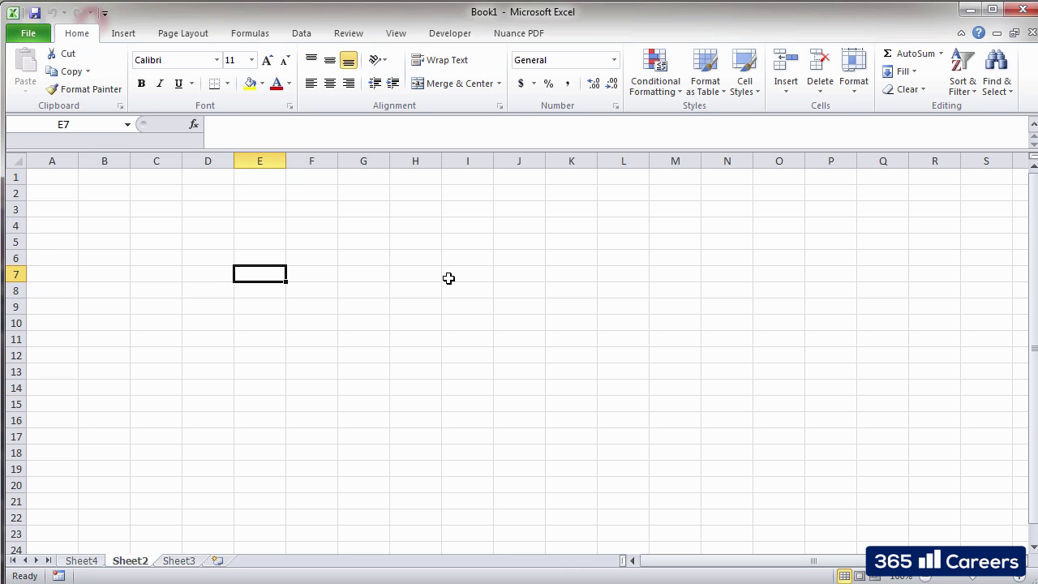
left_click(61, 186)
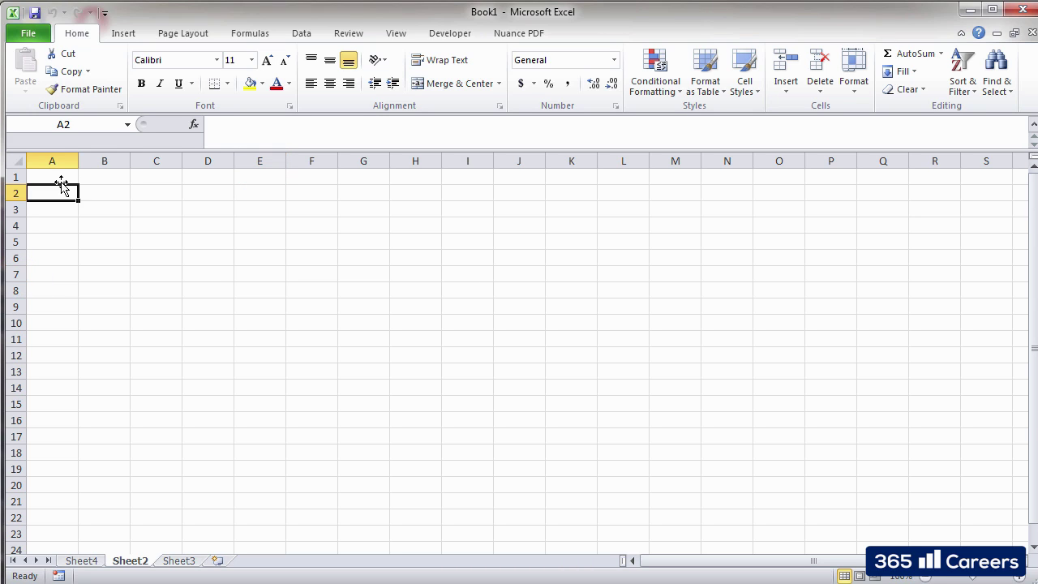
left_click(61, 179)
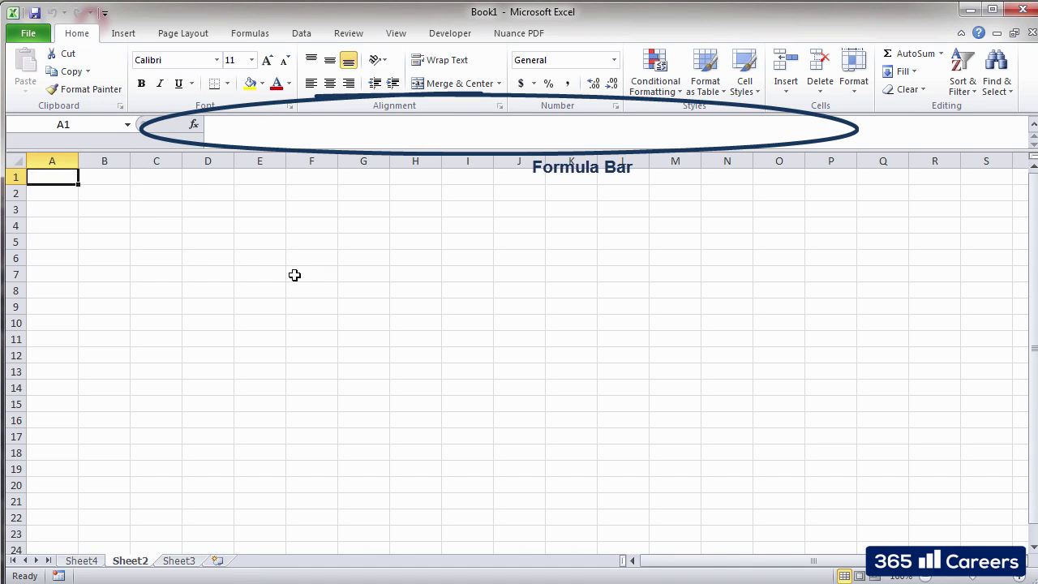
left_click(216, 129)
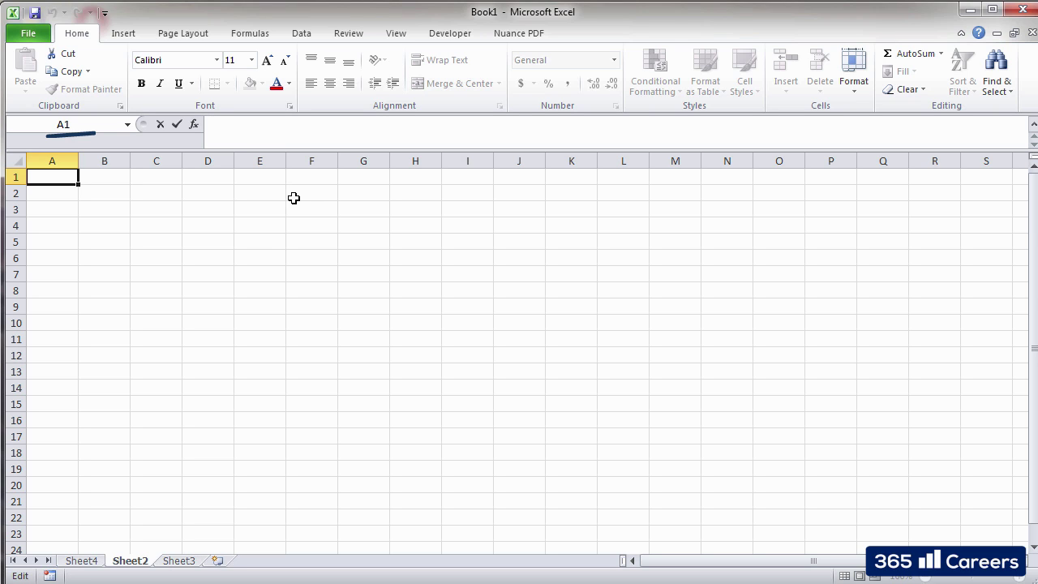
Step: Enter 12 in cell E5 of Sheet2 and clear the cell again
left_click(270, 245)
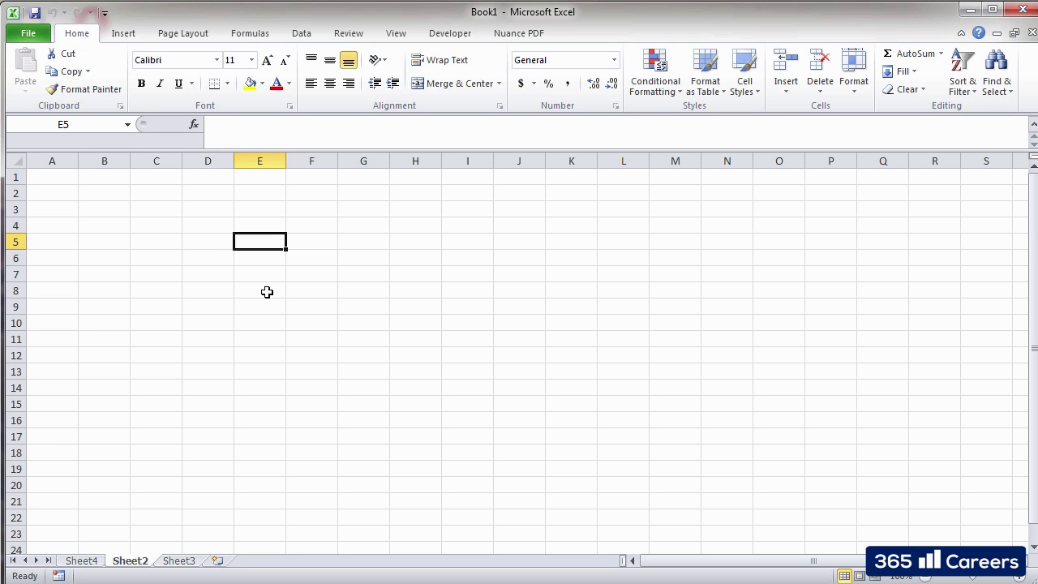
left_click(241, 137)
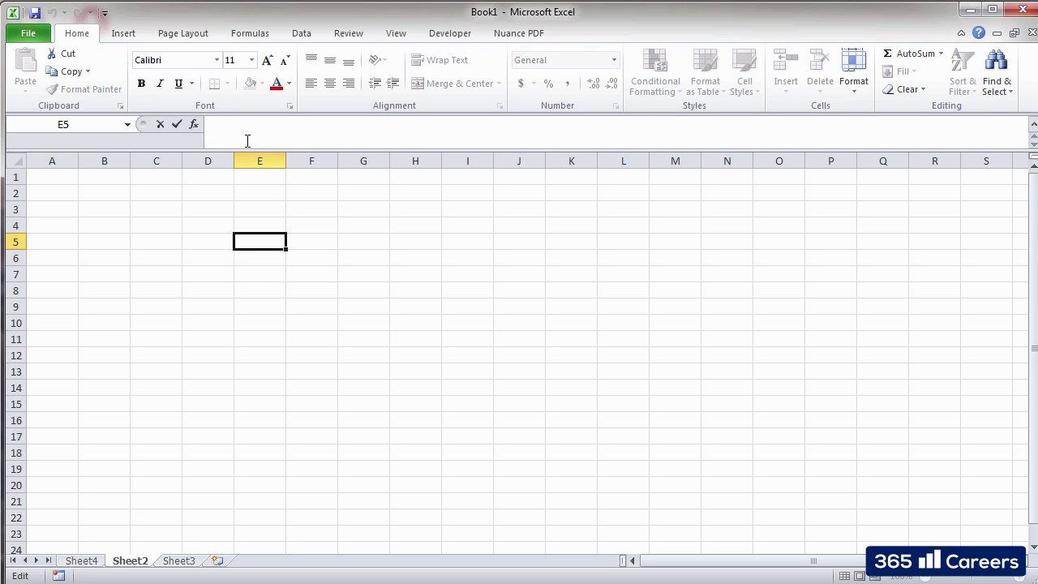
type("12")
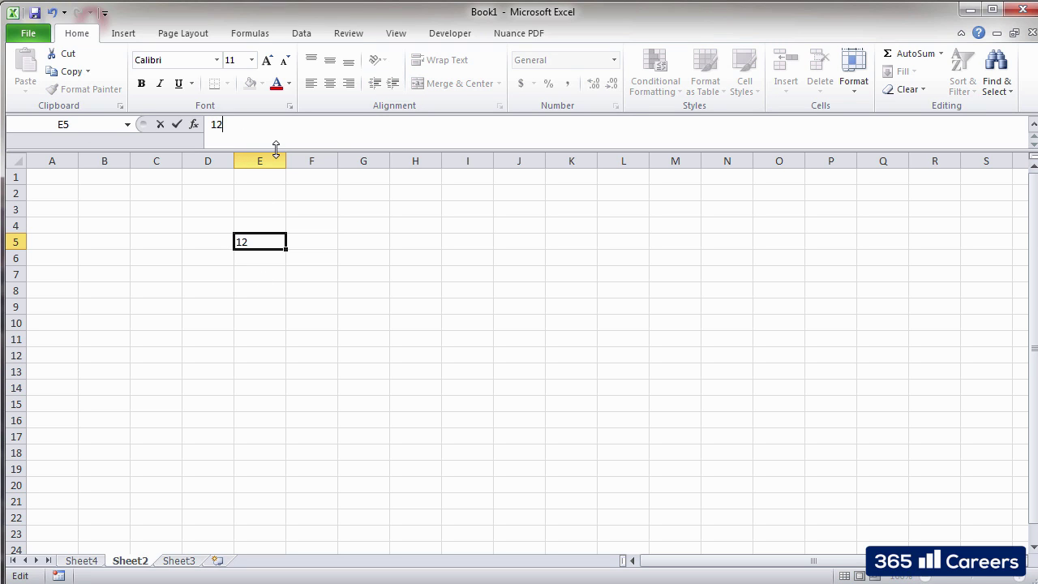
left_click(328, 288)
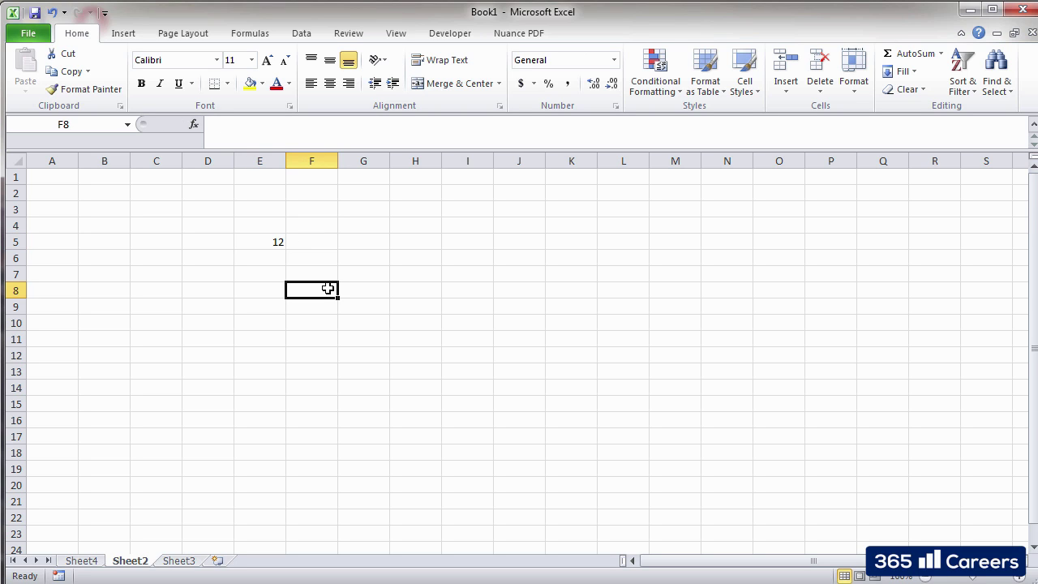
left_click(276, 240)
key("Delete")
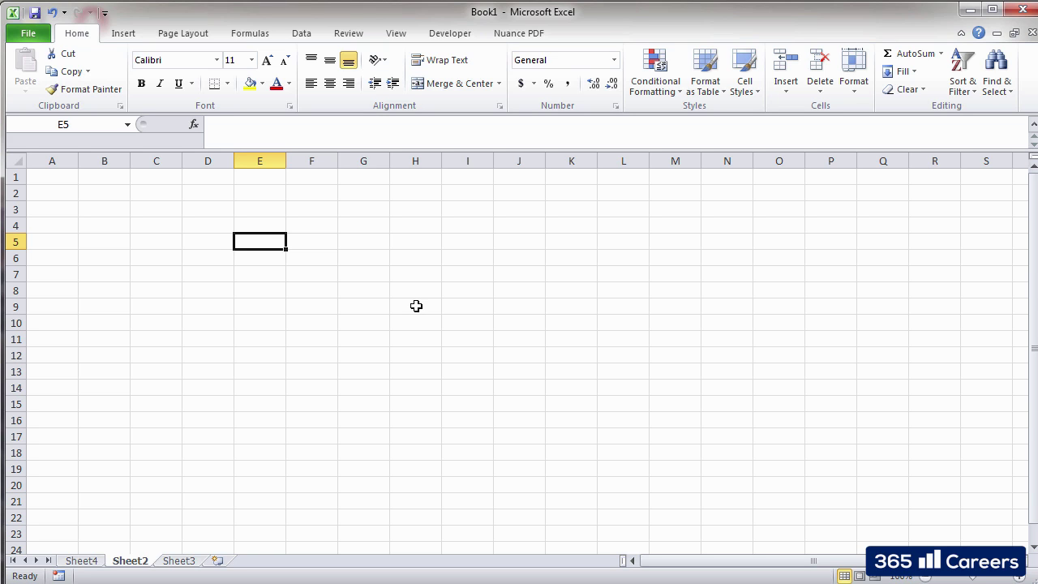
Step: Begin a +SUM formula in cell E5 and cancel the entry
type("+")
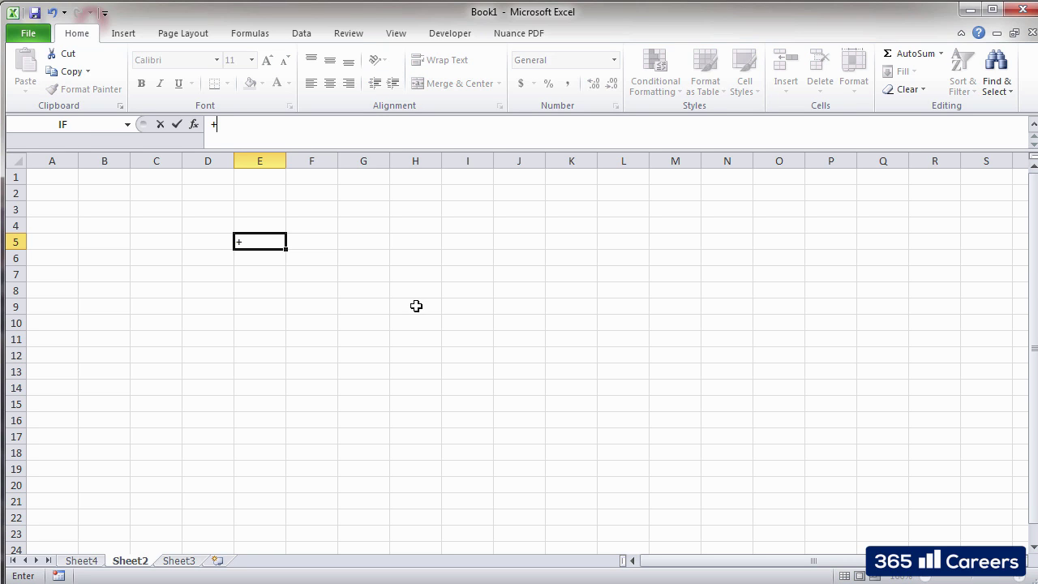
type("SUM")
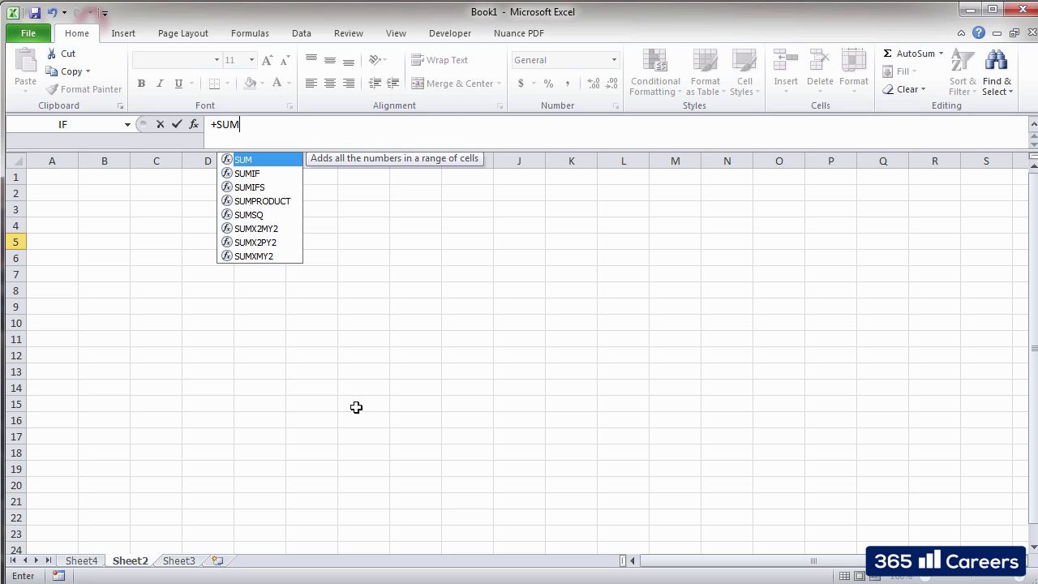
key("Escape")
key("Escape")
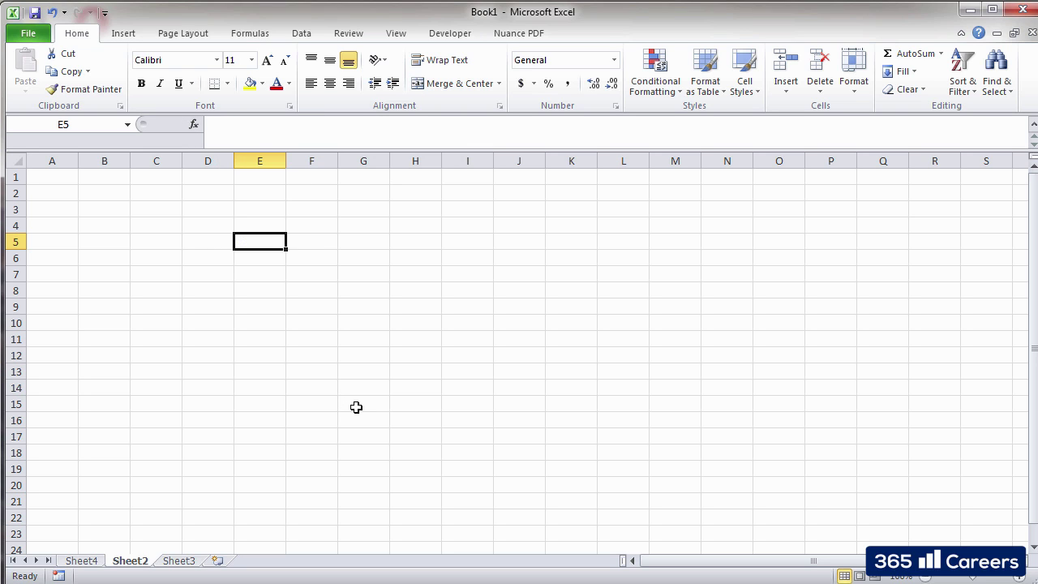